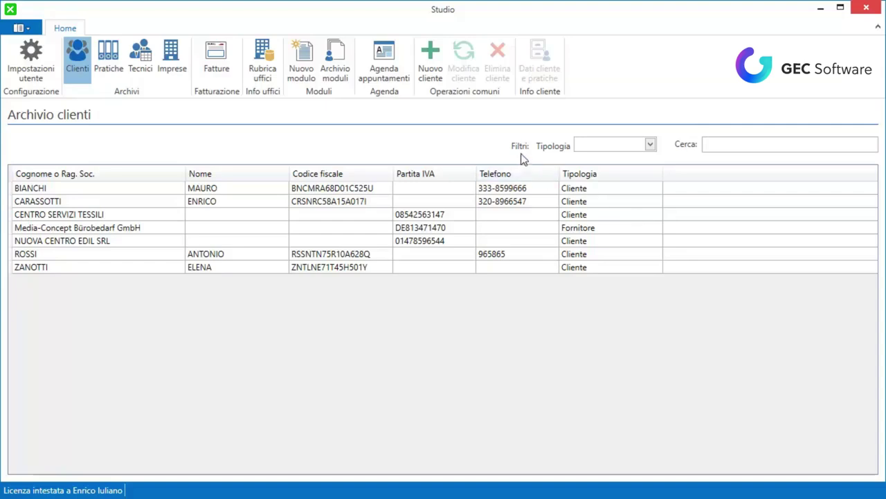
Filter the client list by type Cliente, then Fornitore, then back to Tutti.
{"action": "left_click", "coordinate": [649, 144]}
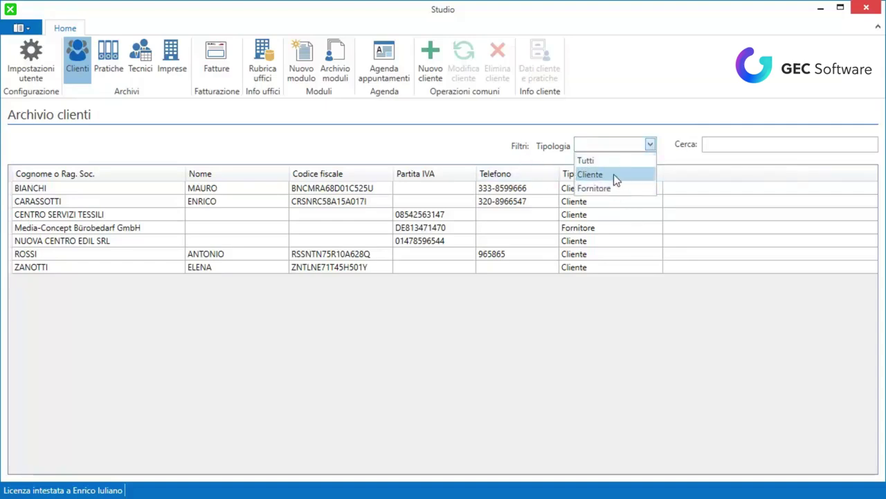
{"action": "left_click", "coordinate": [618, 174]}
{"action": "left_click", "coordinate": [649, 144]}
{"action": "left_click", "coordinate": [625, 188]}
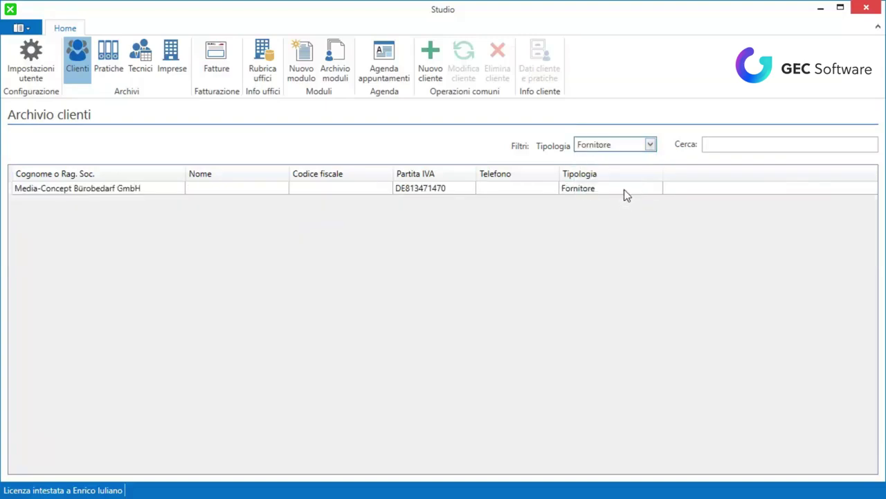
{"action": "left_click", "coordinate": [649, 144]}
{"action": "left_click", "coordinate": [628, 160]}
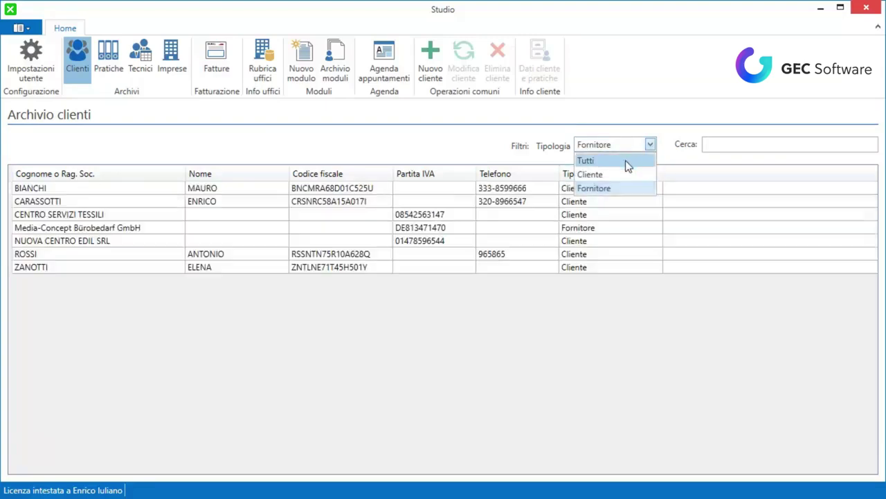
Search the client list for 'me' and 'raso', then clear the search.
{"action": "left_click", "coordinate": [725, 144]}
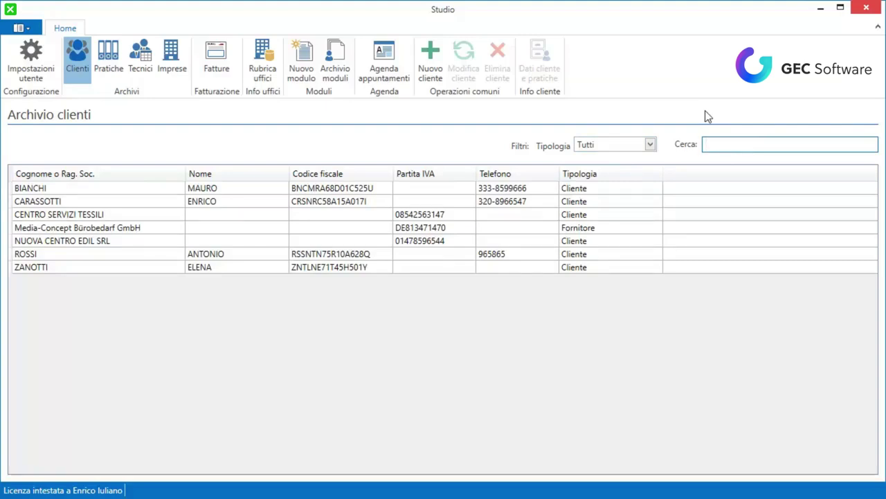
{"action": "type", "text": "med"}
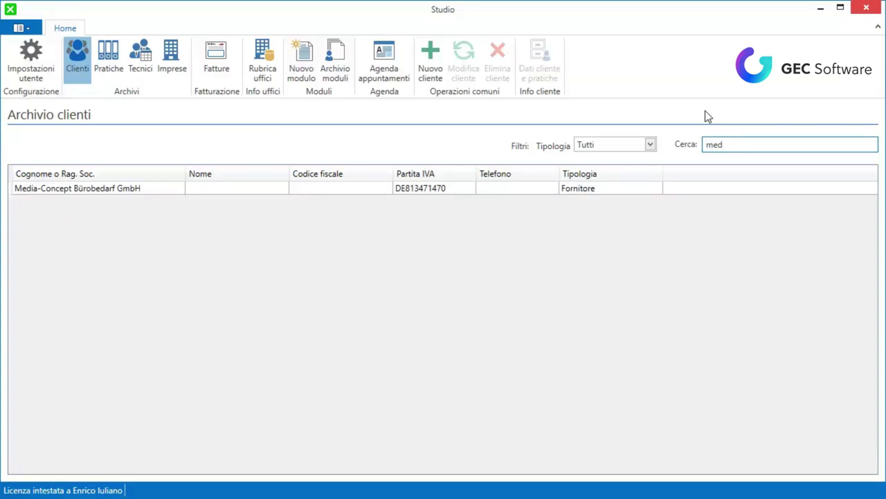
{"action": "key", "text": "BackSpace"}
{"action": "key", "text": "BackSpace"}
{"action": "key", "text": "BackSpace"}
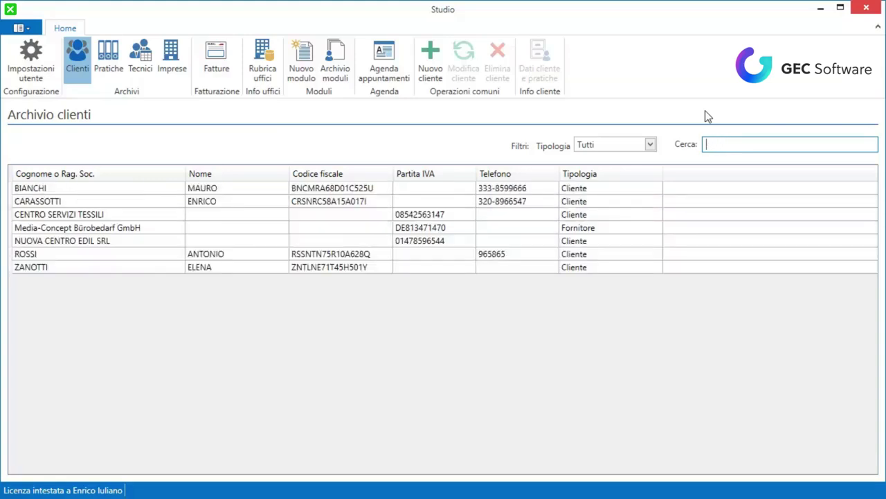
{"action": "type", "text": "ras"}
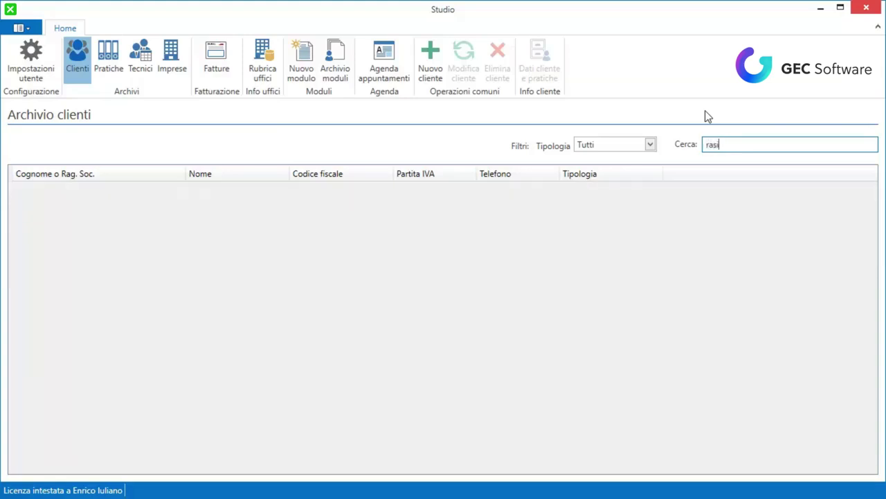
{"action": "type", "text": "o"}
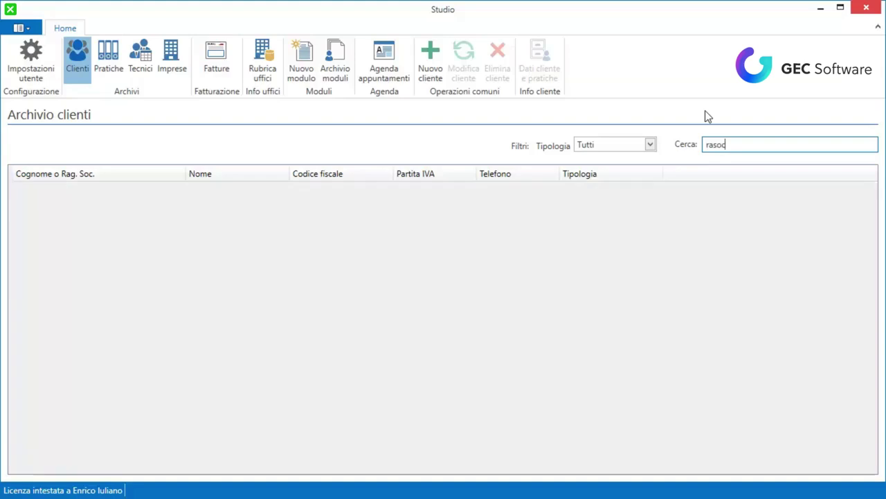
{"action": "key", "text": "BackSpace"}
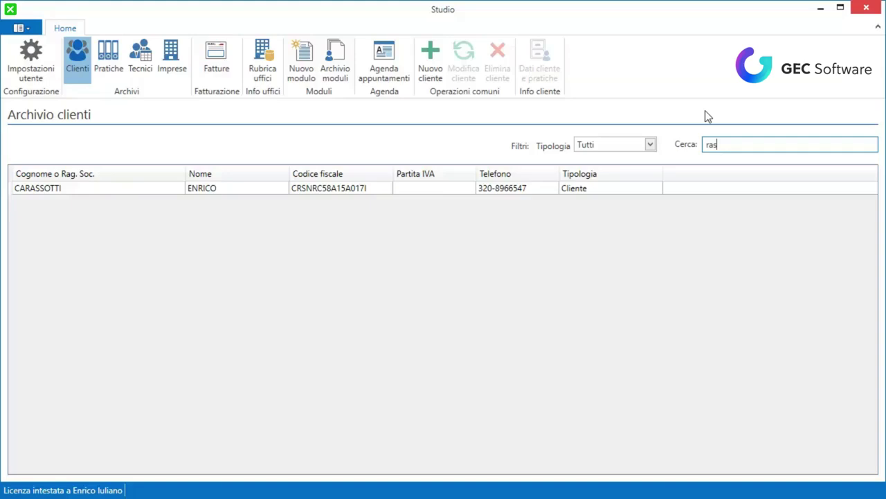
{"action": "key", "text": "BackSpace"}
{"action": "key", "text": "BackSpace"}
{"action": "key", "text": "BackSpace"}
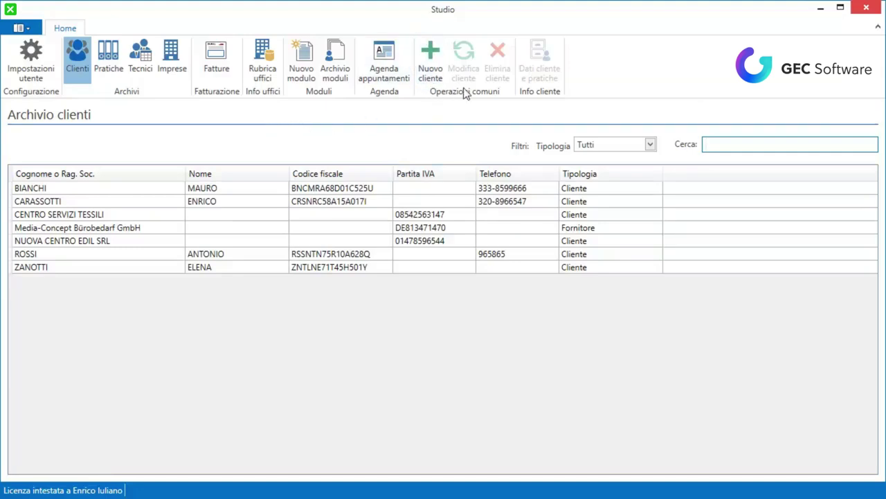
Browse the practices and technicians archives, then return to the client archive.
{"action": "left_click", "coordinate": [108, 55]}
{"action": "left_click", "coordinate": [149, 58]}
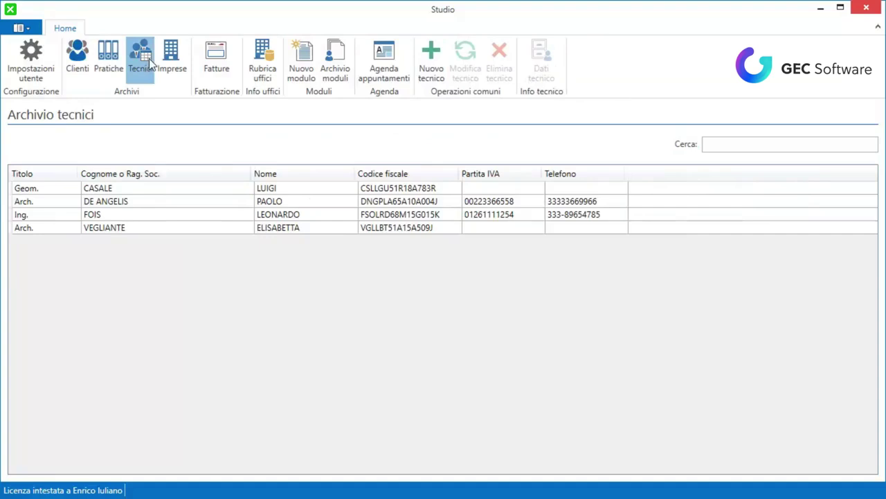
{"action": "left_click", "coordinate": [78, 62]}
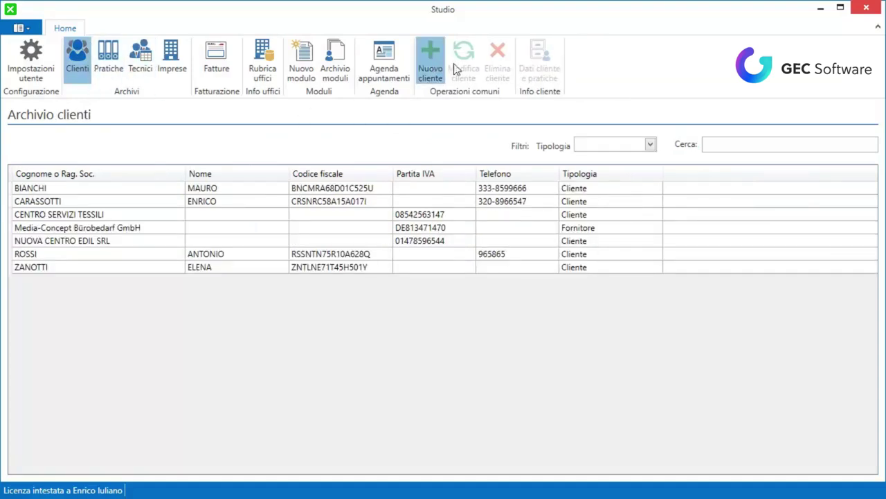
Create a new client with Natura Persona Fisica and Tipologia Cliente.
{"action": "left_click", "coordinate": [455, 67]}
{"action": "left_click", "coordinate": [240, 169]}
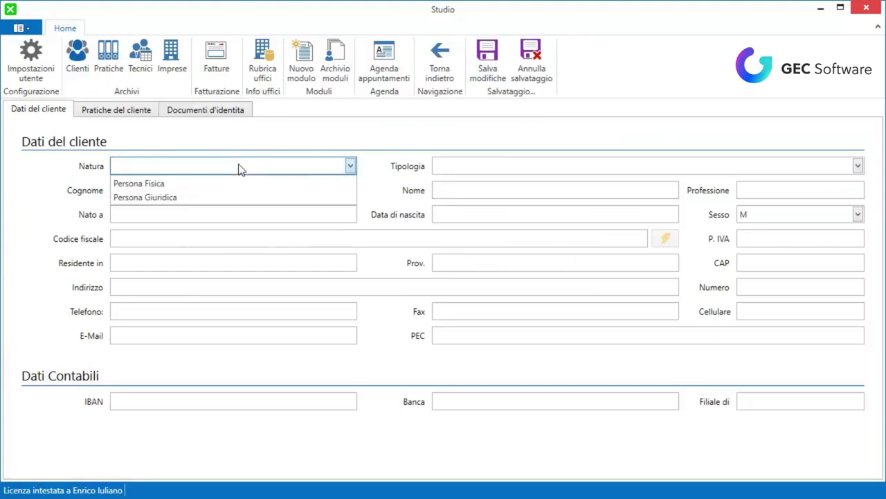
{"action": "left_click", "coordinate": [177, 184]}
{"action": "left_click", "coordinate": [185, 165]}
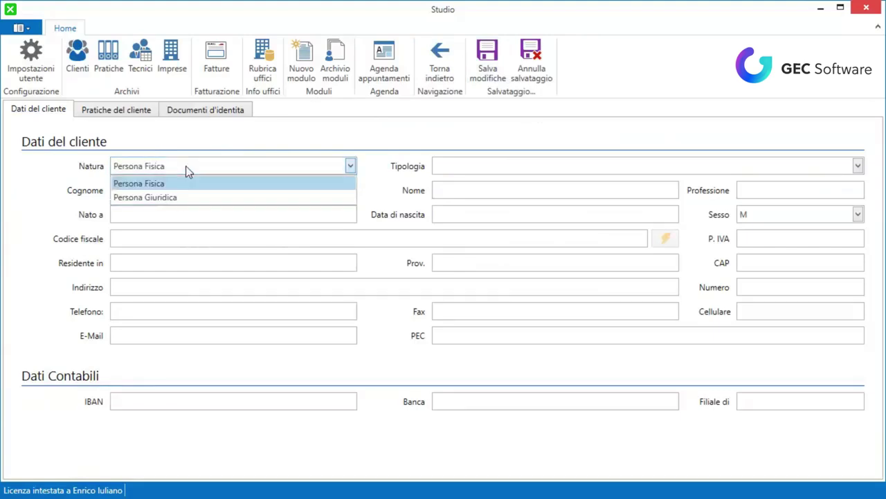
{"action": "left_click", "coordinate": [184, 197]}
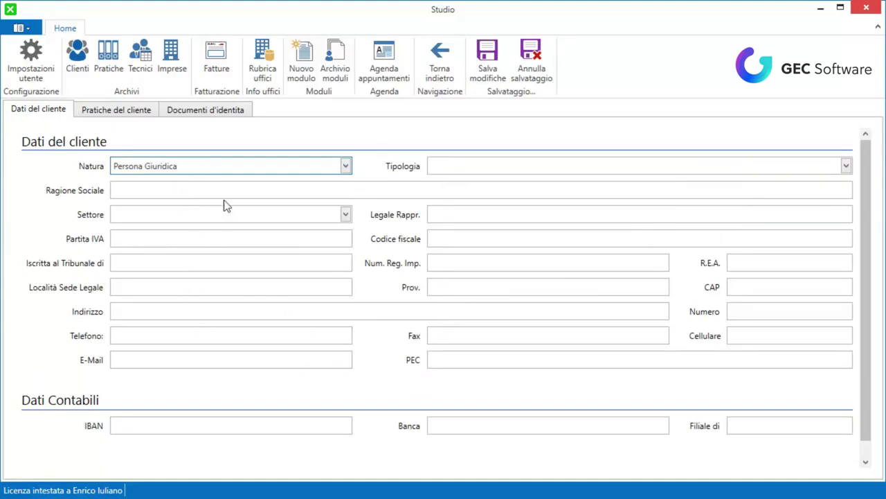
{"action": "left_click", "coordinate": [229, 169]}
{"action": "left_click", "coordinate": [194, 182]}
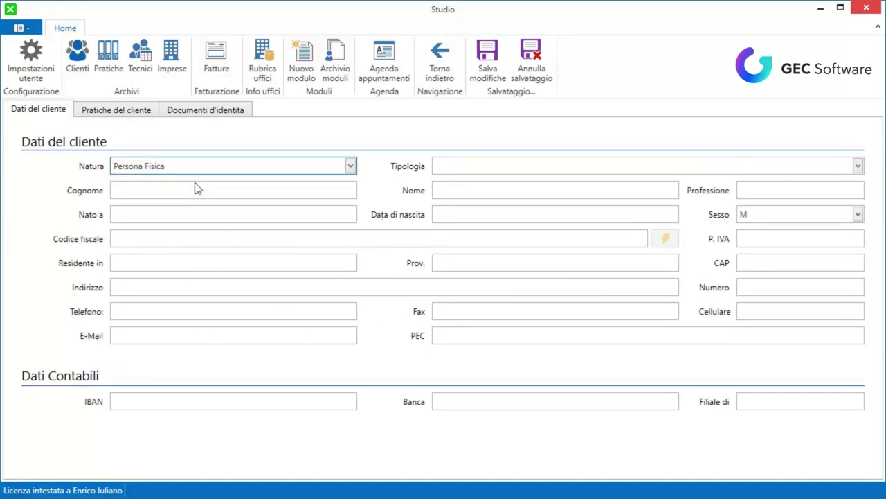
{"action": "left_click", "coordinate": [561, 170]}
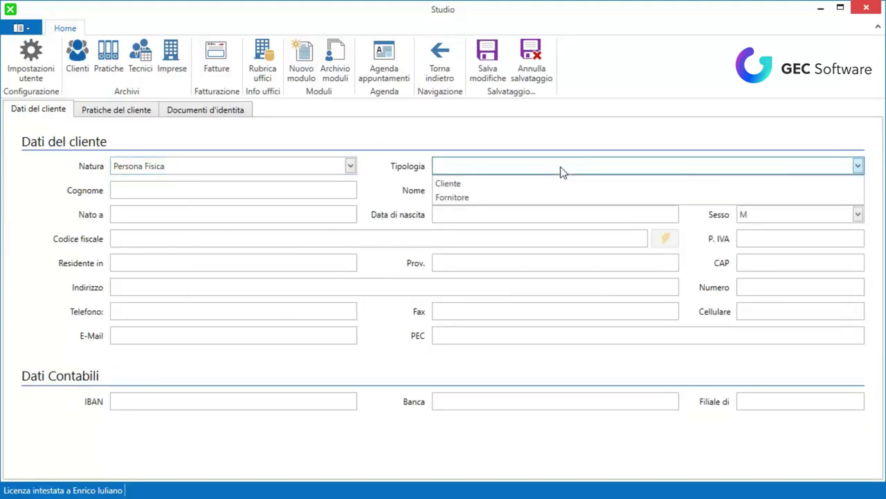
{"action": "left_click", "coordinate": [492, 184]}
{"action": "left_click", "coordinate": [229, 191]}
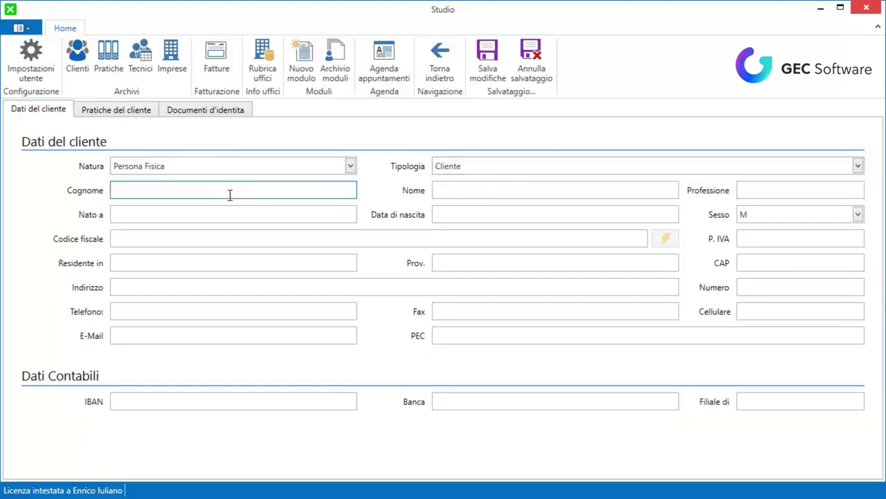
Enter the client's surname and first name, with birthplace PADOVA.
{"action": "key", "text": "Tab"}
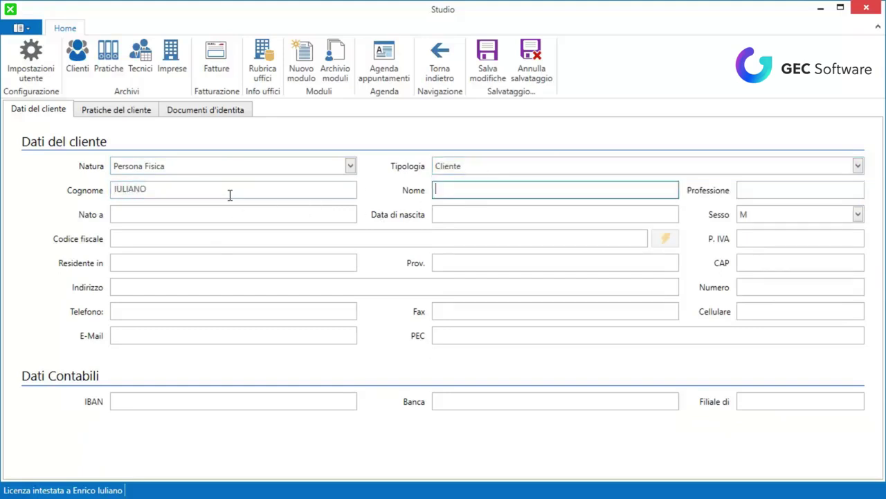
{"action": "key", "text": "Tab"}
{"action": "key", "text": "Tab"}
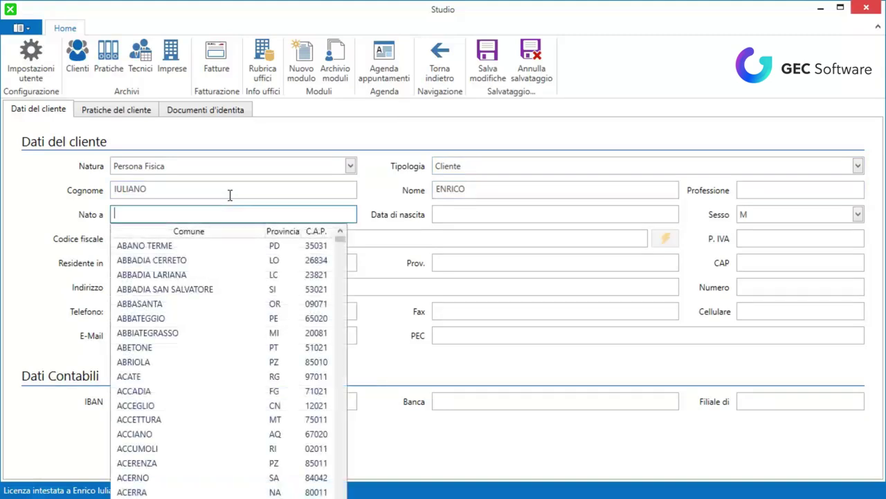
{"action": "type", "text": "PADO"}
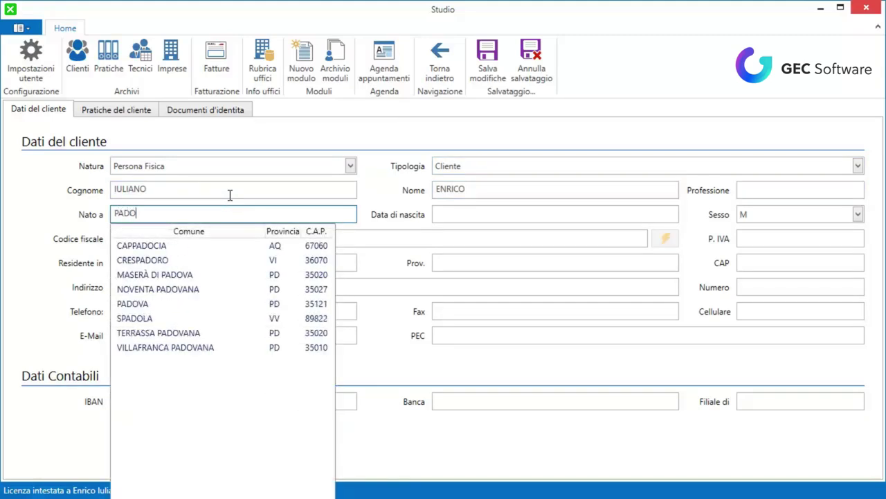
{"action": "type", "text": "VA"}
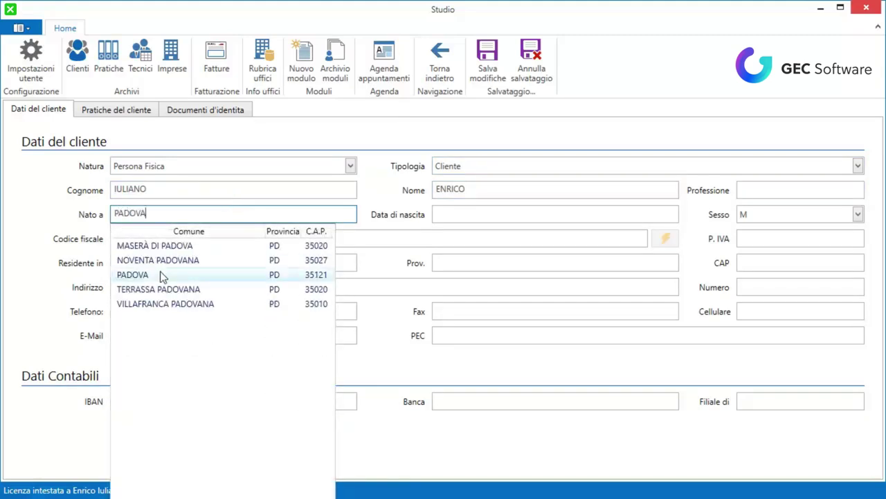
{"action": "left_click", "coordinate": [162, 274]}
Set the birth year to 1974 and generate the fiscal code automatically.
{"action": "left_click", "coordinate": [508, 213]}
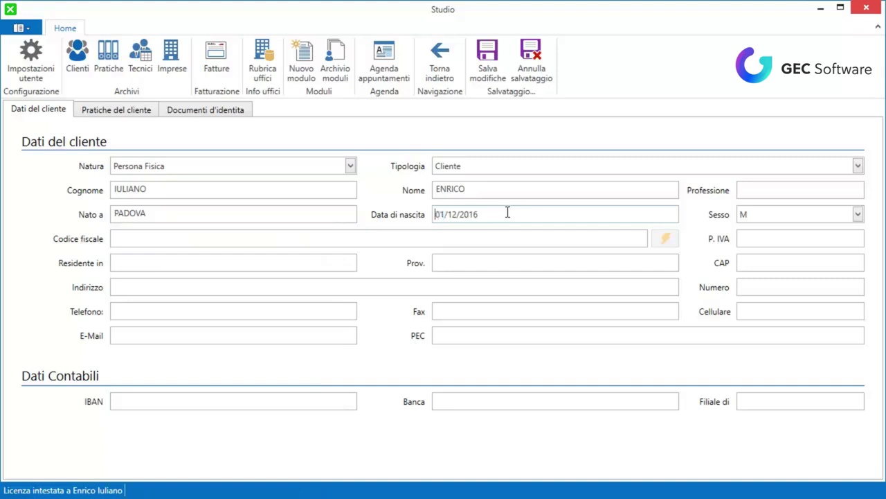
{"action": "key", "text": "Right"}
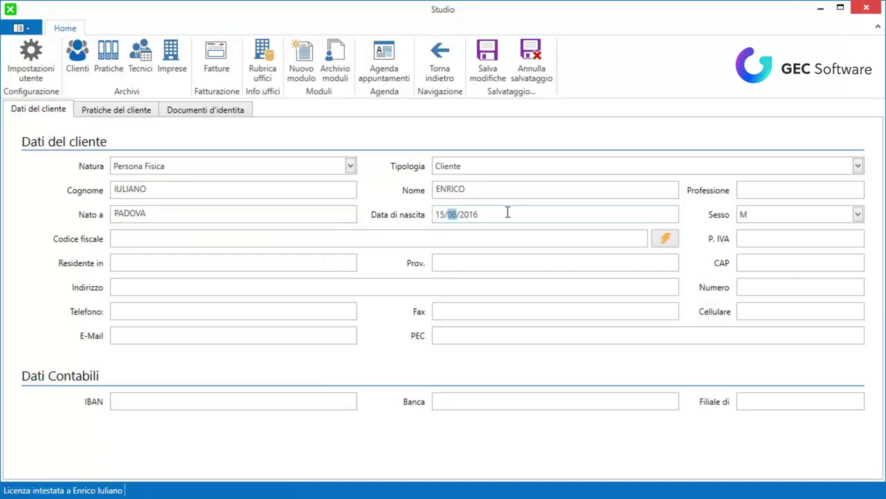
{"action": "key", "text": "Right"}
{"action": "type", "text": "1974"}
{"action": "key", "text": "Tab"}
{"action": "left_click", "coordinate": [666, 241]}
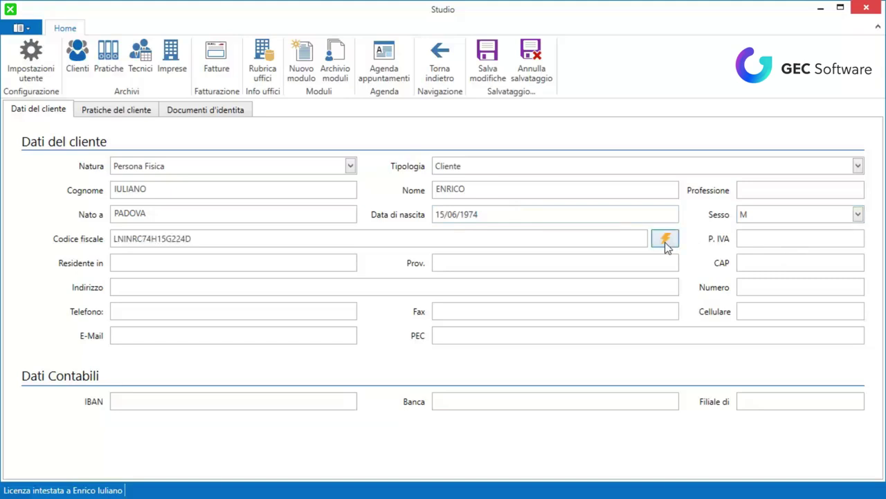
Choose the town of residence and enter the street address and house number.
{"action": "left_click", "coordinate": [247, 263]}
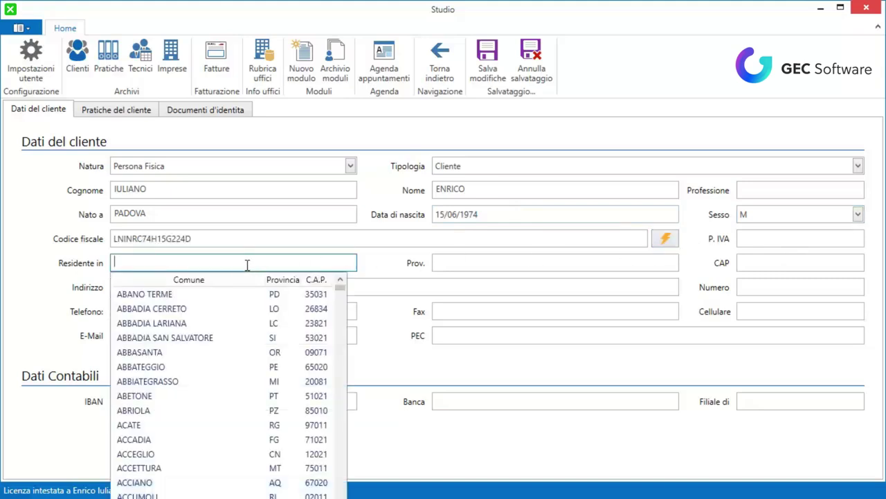
{"action": "left_click", "coordinate": [191, 294]}
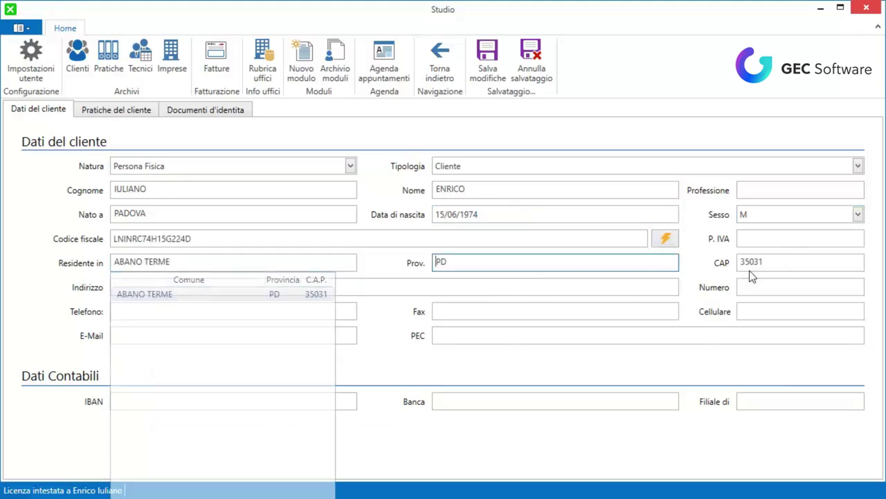
{"action": "left_click", "coordinate": [749, 267]}
{"action": "left_click", "coordinate": [180, 287]}
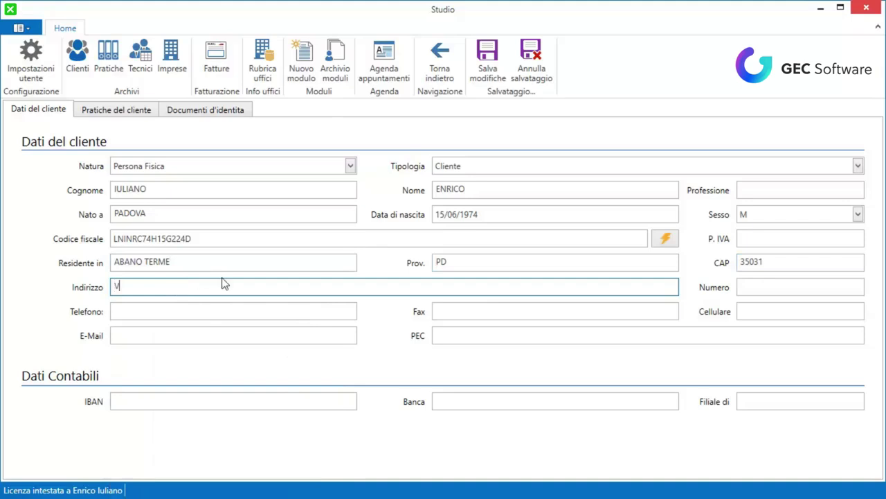
{"action": "key", "text": "Tab"}
{"action": "key", "text": "Tab"}
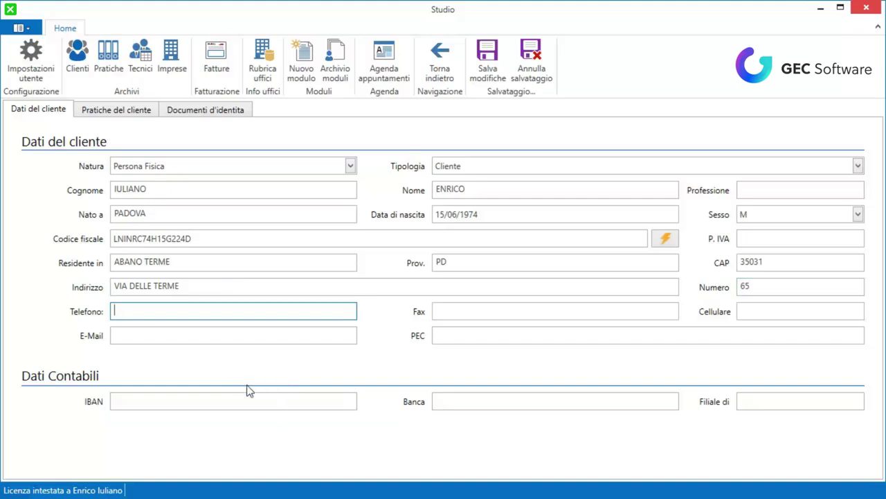
Save the client, then search the client archive by the first letters of the surname.
{"action": "left_click", "coordinate": [489, 76]}
{"action": "left_click", "coordinate": [582, 317]}
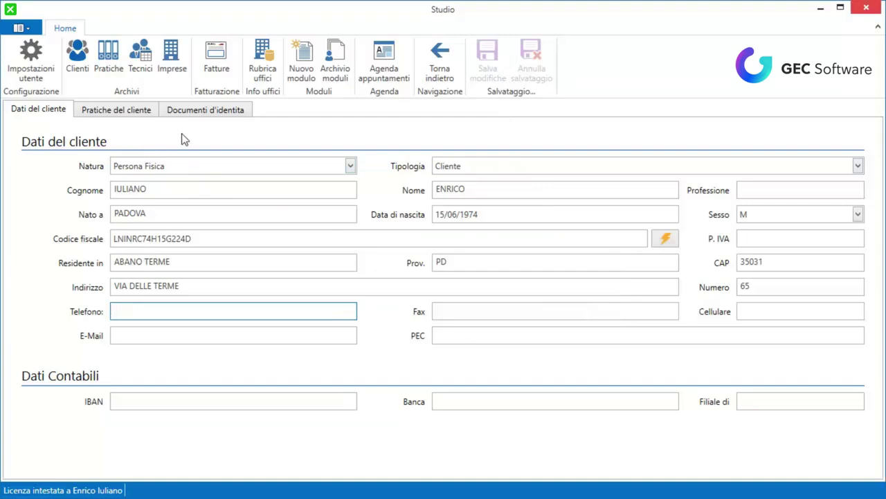
{"action": "left_click", "coordinate": [84, 58]}
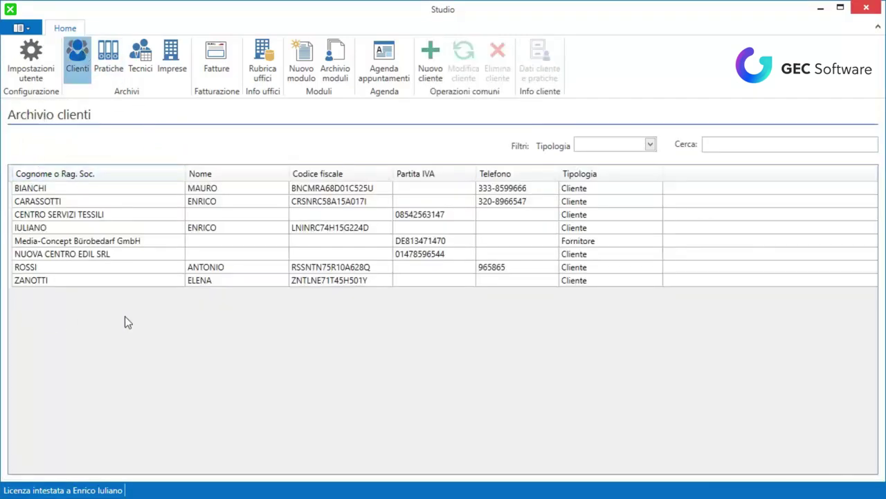
{"action": "left_click", "coordinate": [709, 144]}
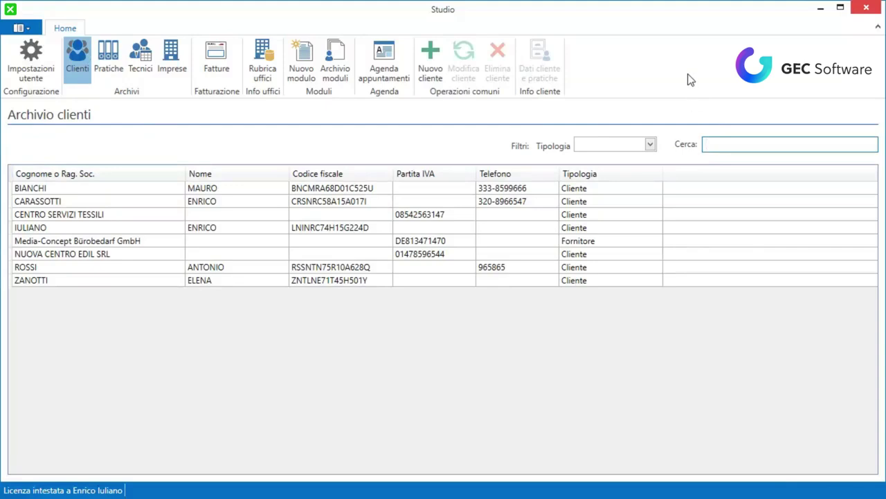
{"action": "type", "text": "IUL"}
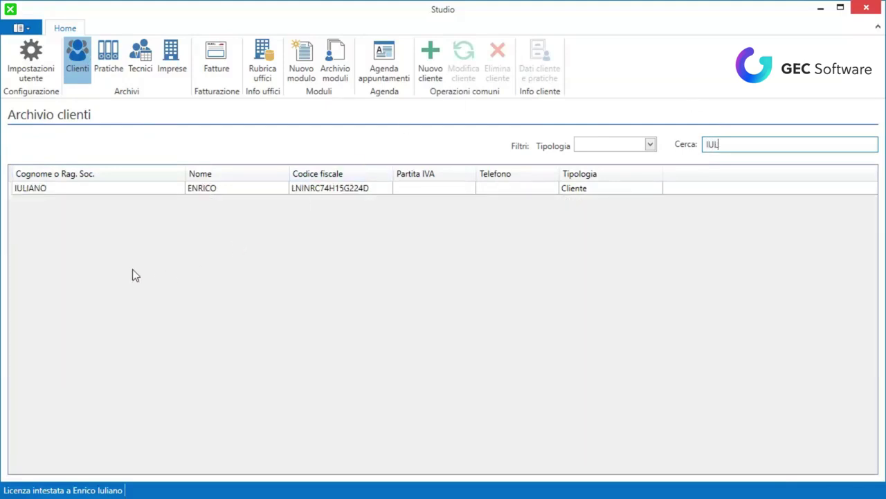
Open the new client's record on its Documenti d'identità tab.
{"action": "right_click", "coordinate": [98, 187]}
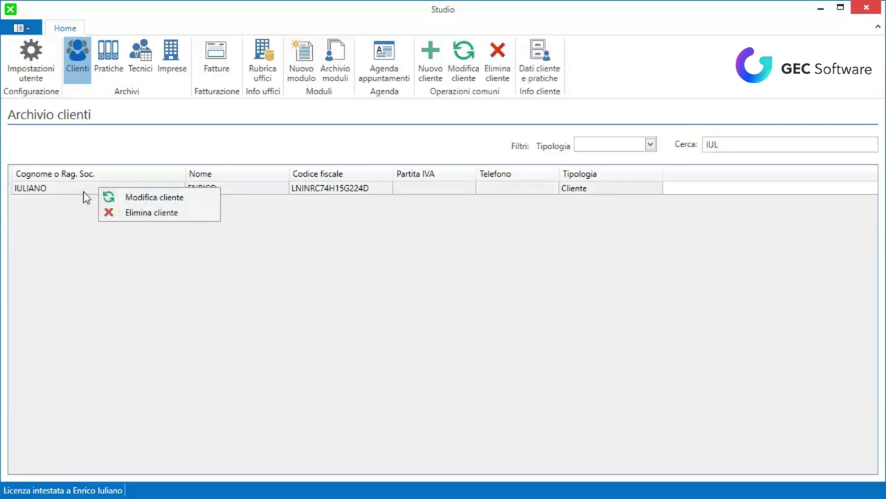
{"action": "left_click", "coordinate": [83, 192]}
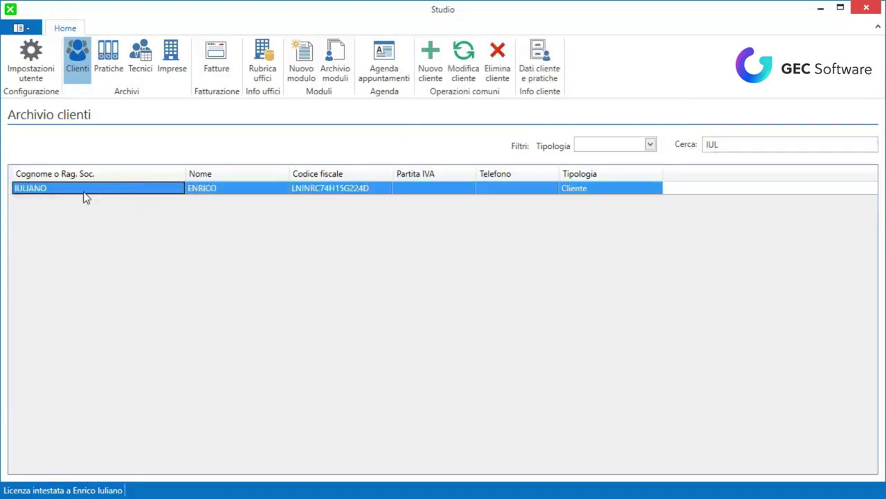
{"action": "double_click", "coordinate": [154, 194]}
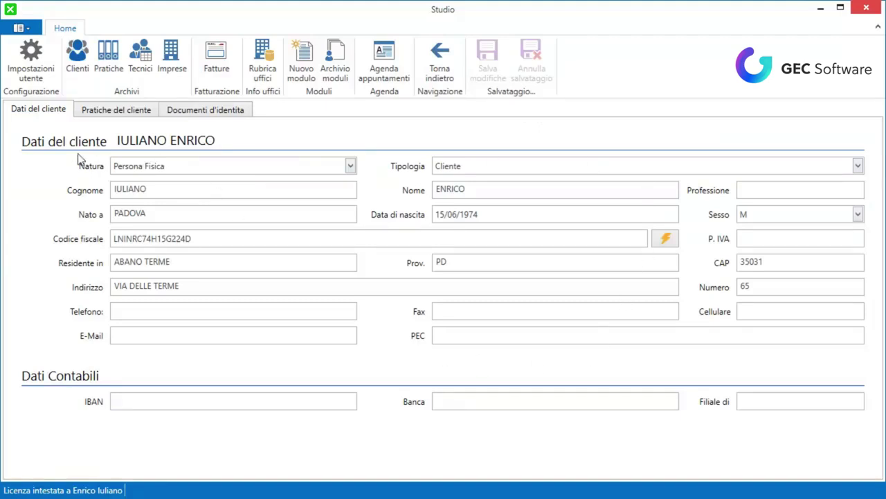
{"action": "left_click", "coordinate": [190, 112]}
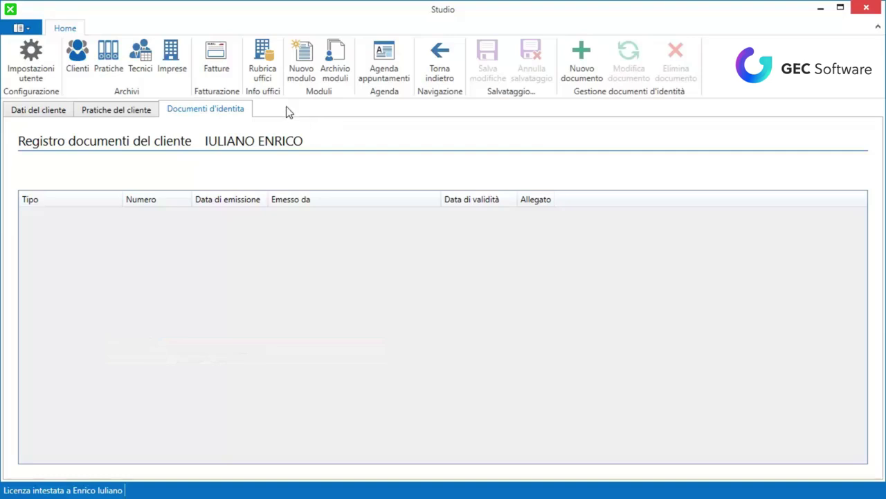
Add a PATENTE DI GUIDA identity document with its number.
{"action": "left_click", "coordinate": [585, 76]}
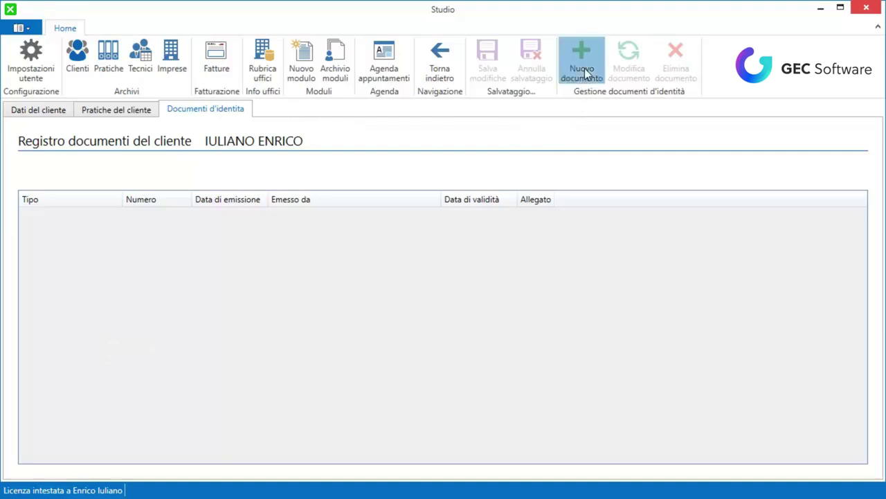
{"action": "left_click", "coordinate": [419, 269]}
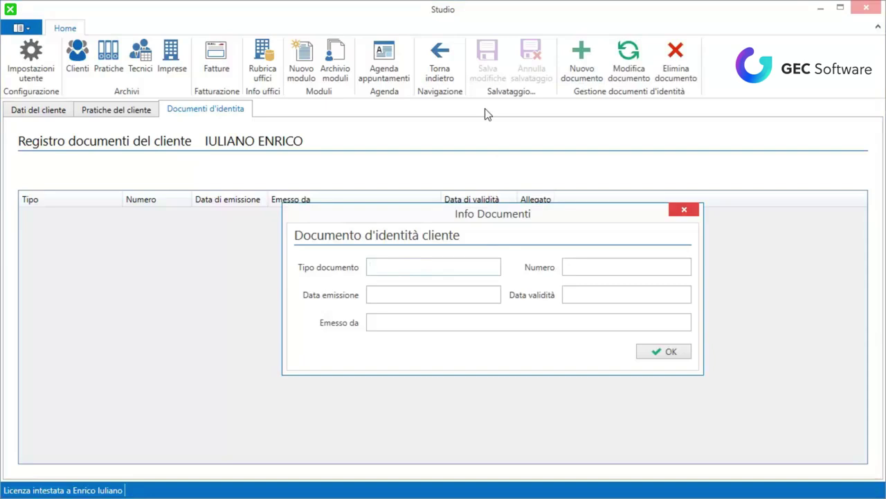
{"action": "type", "text": "PATENTE DI GUIDA"}
{"action": "key", "text": "Tab"}
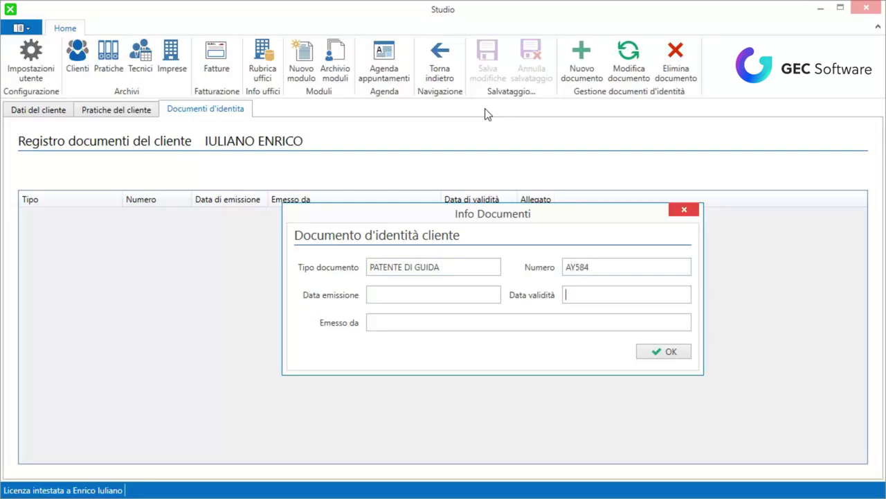
{"action": "left_click", "coordinate": [671, 354]}
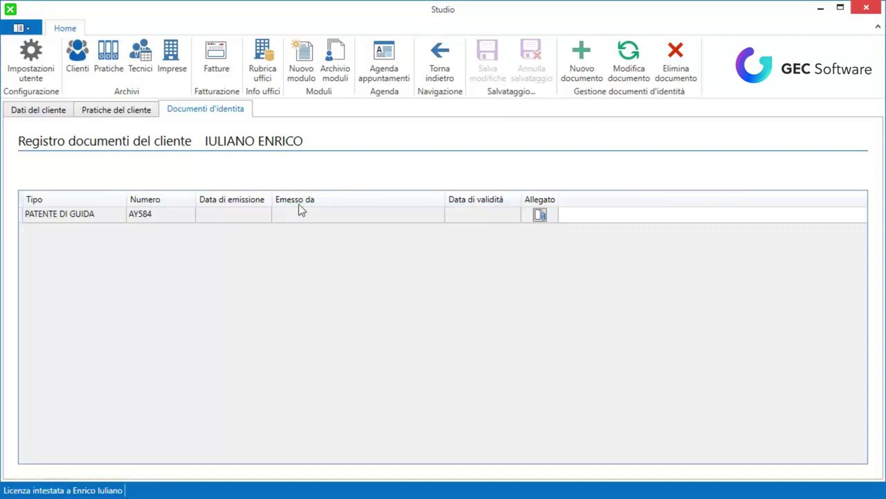
Attach Carta Identità.pdf to the driving licence entry, then return to Dati del cliente.
{"action": "left_click", "coordinate": [538, 215]}
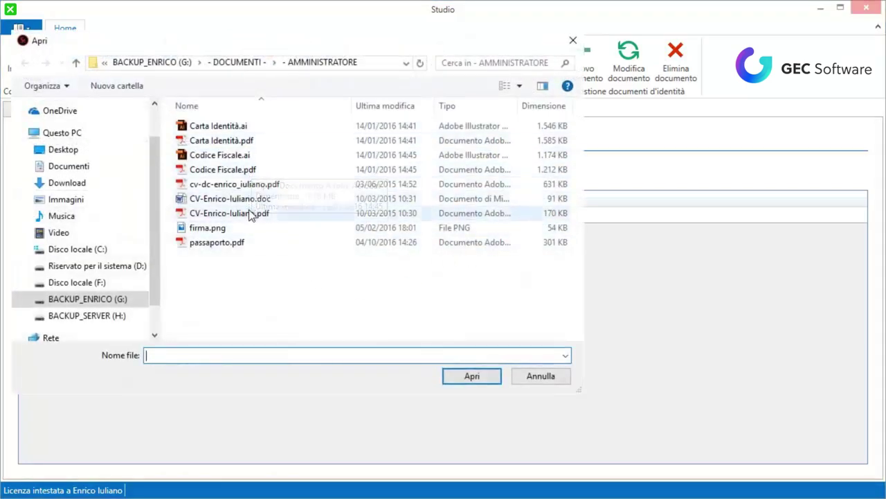
{"action": "left_click", "coordinate": [242, 142]}
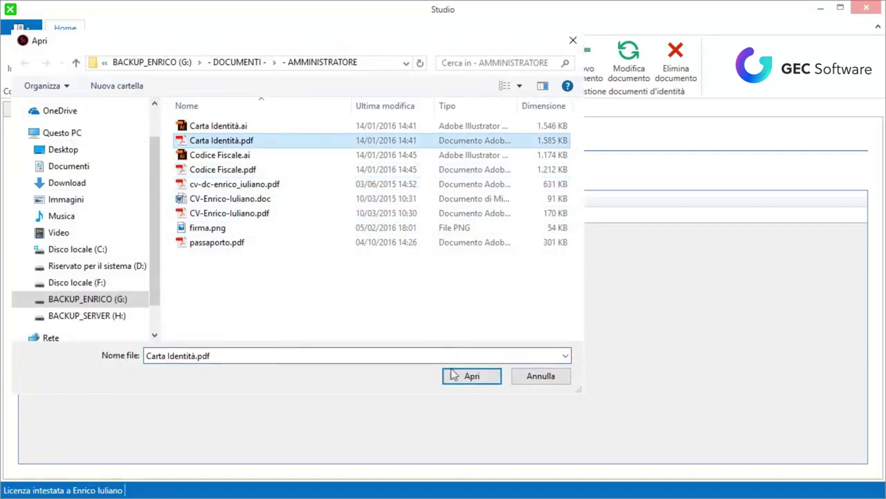
{"action": "left_click", "coordinate": [471, 378]}
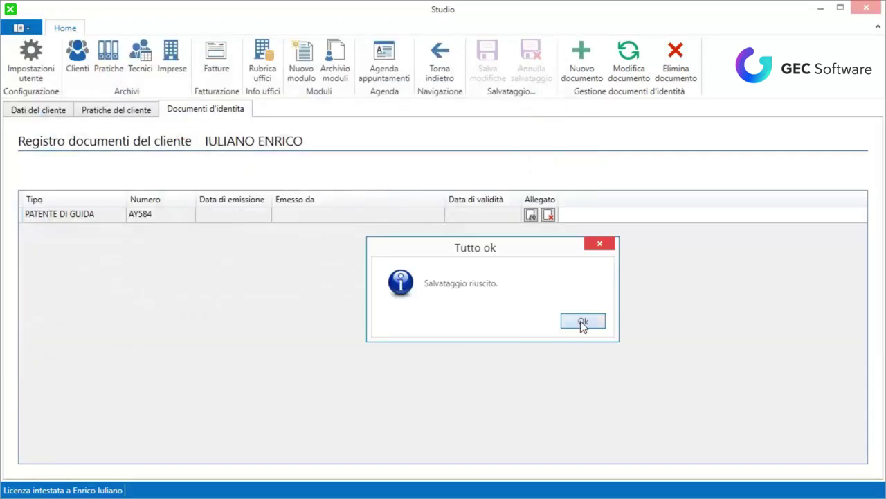
{"action": "left_click", "coordinate": [582, 322]}
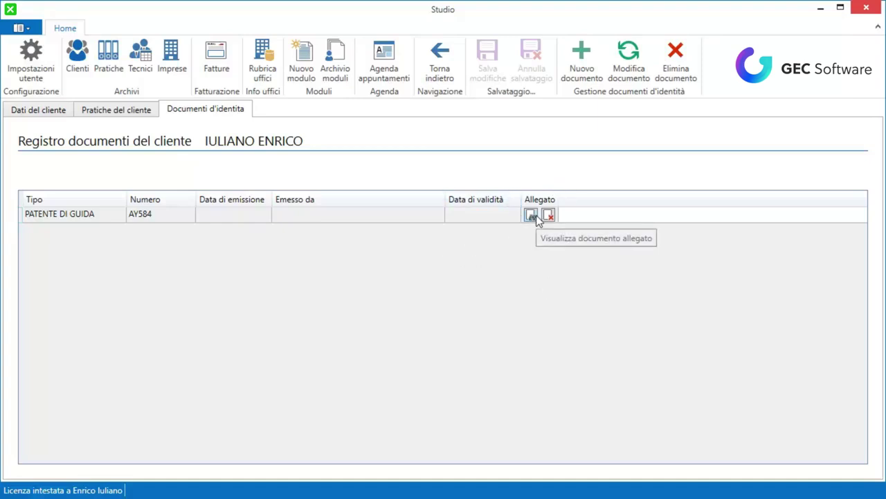
{"action": "left_click", "coordinate": [45, 112]}
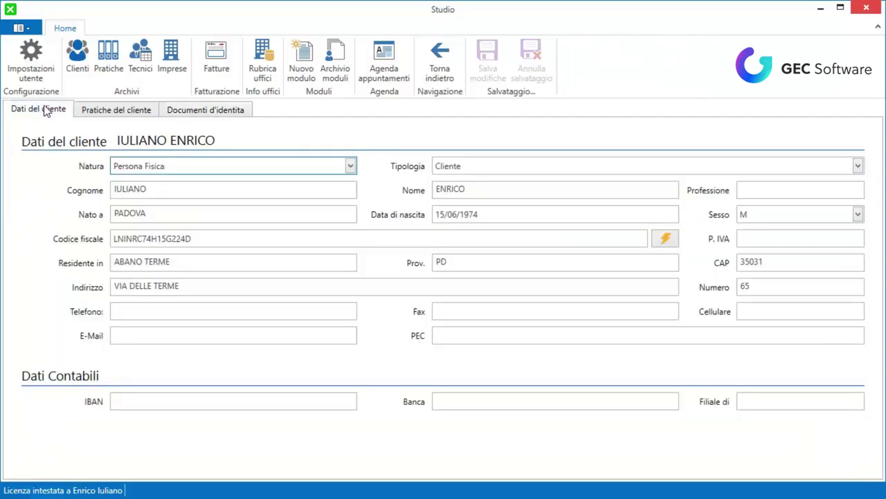